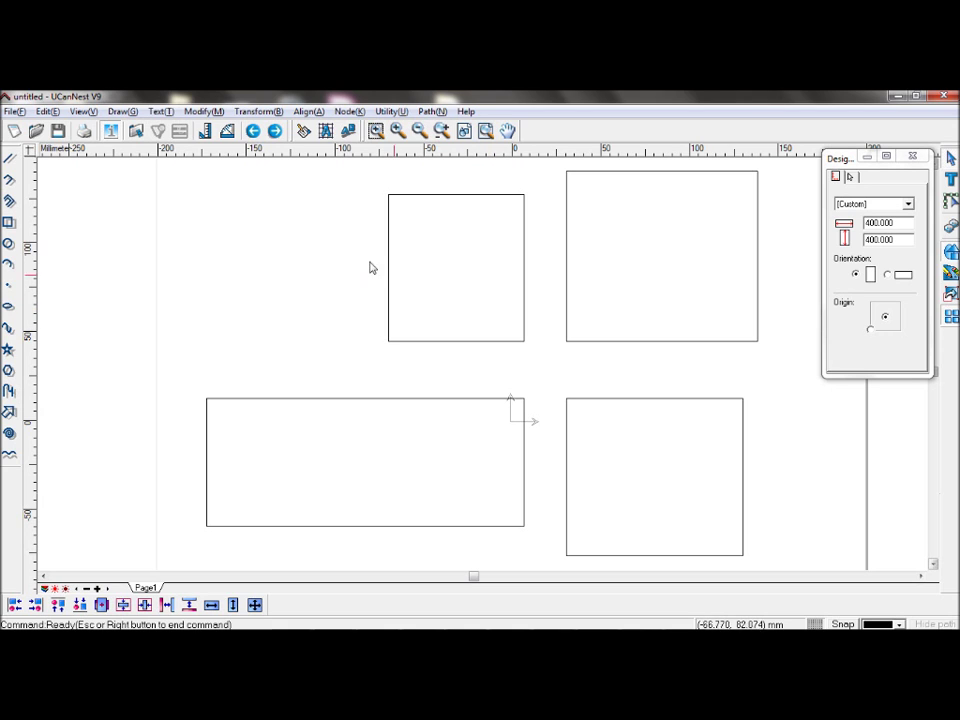
Box-select all four rectangles on the 400 × 400 mm page and bring up the Path menu.
drag(190, 170, 816, 584)
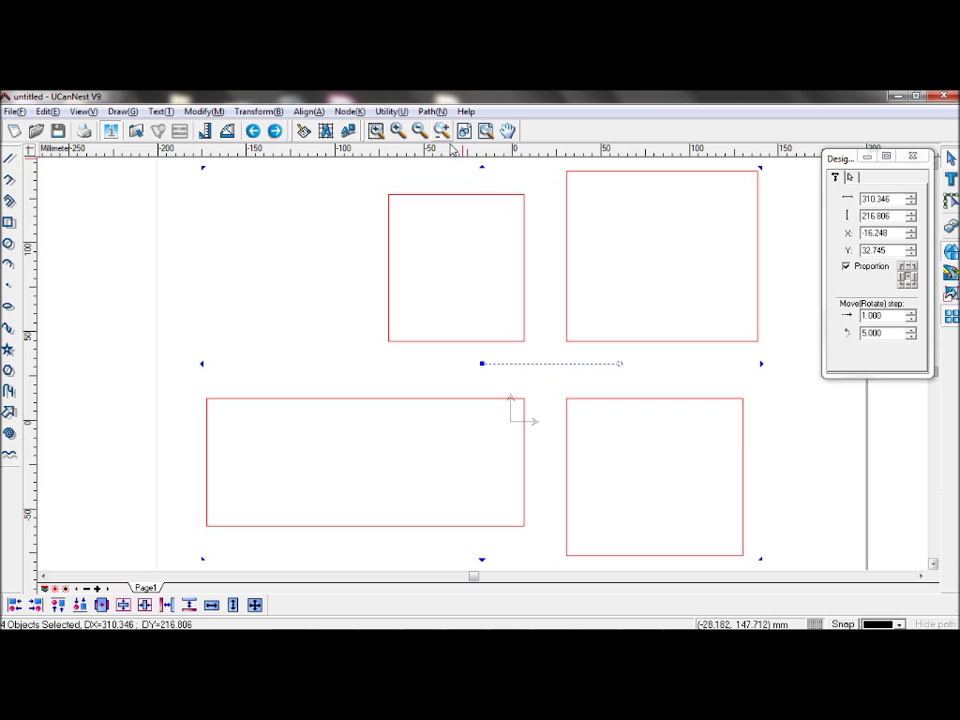
click(436, 111)
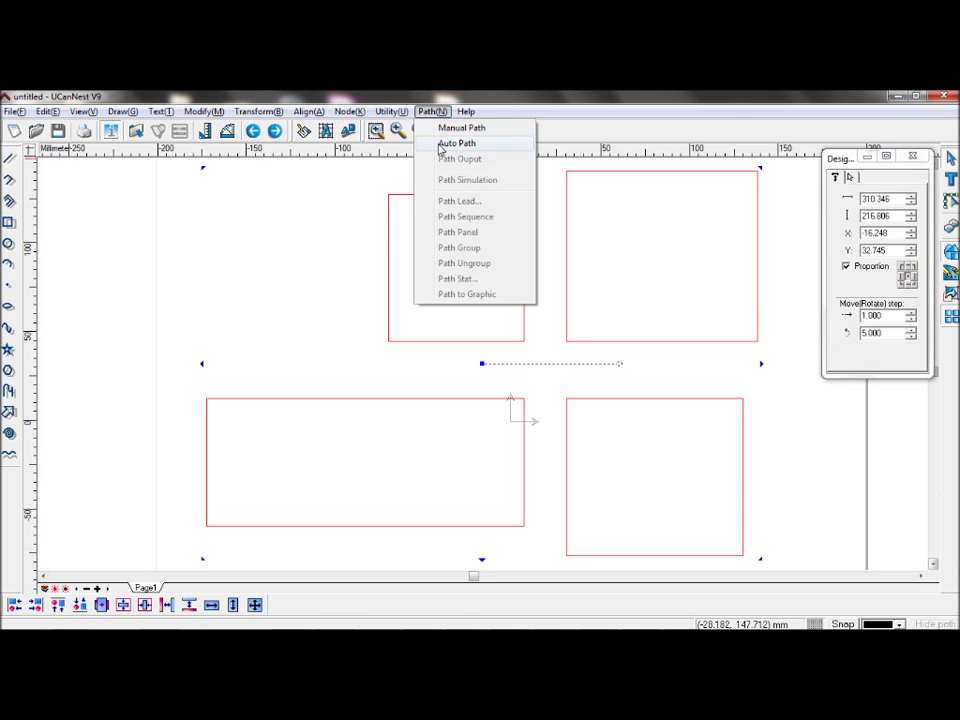
Start Auto Path, move its dialog aside, and keep the offset set to Outer.
click(440, 146)
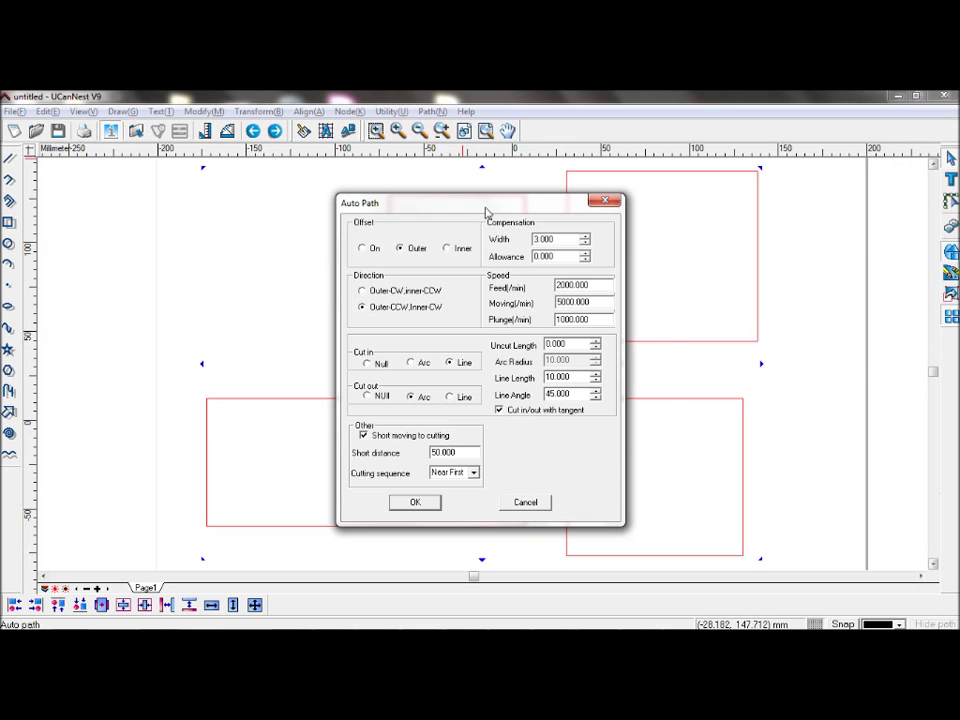
drag(488, 211, 793, 233)
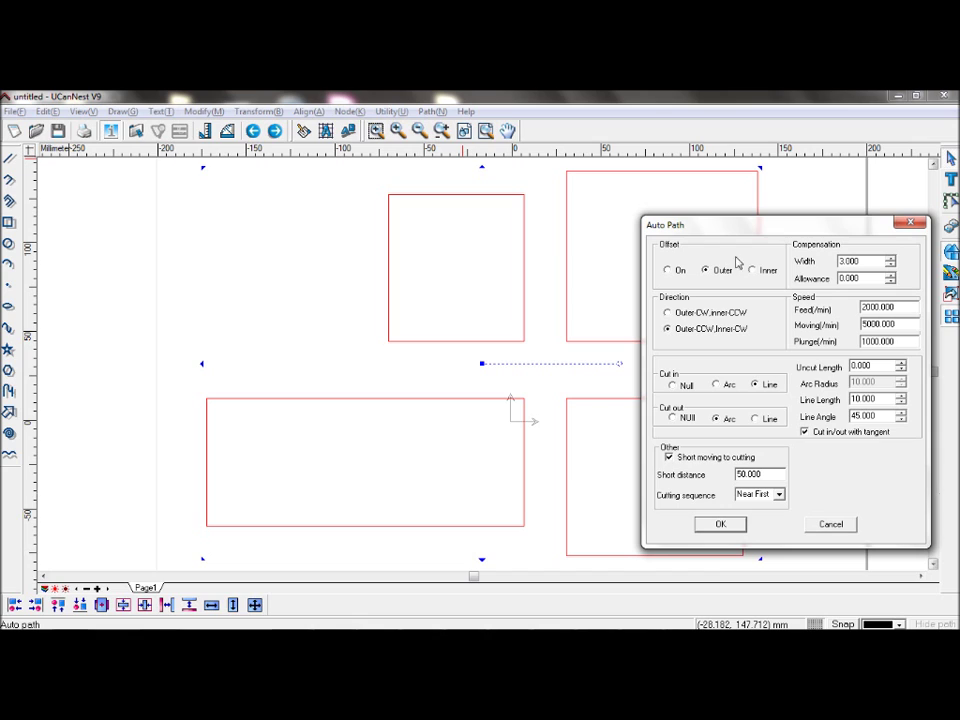
click(672, 273)
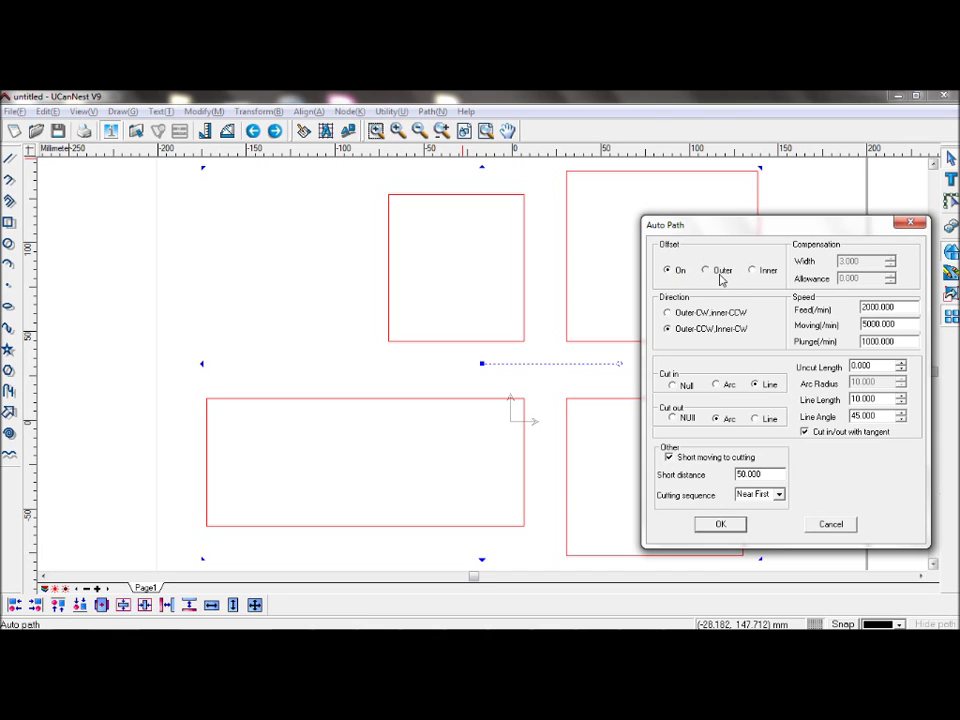
click(753, 270)
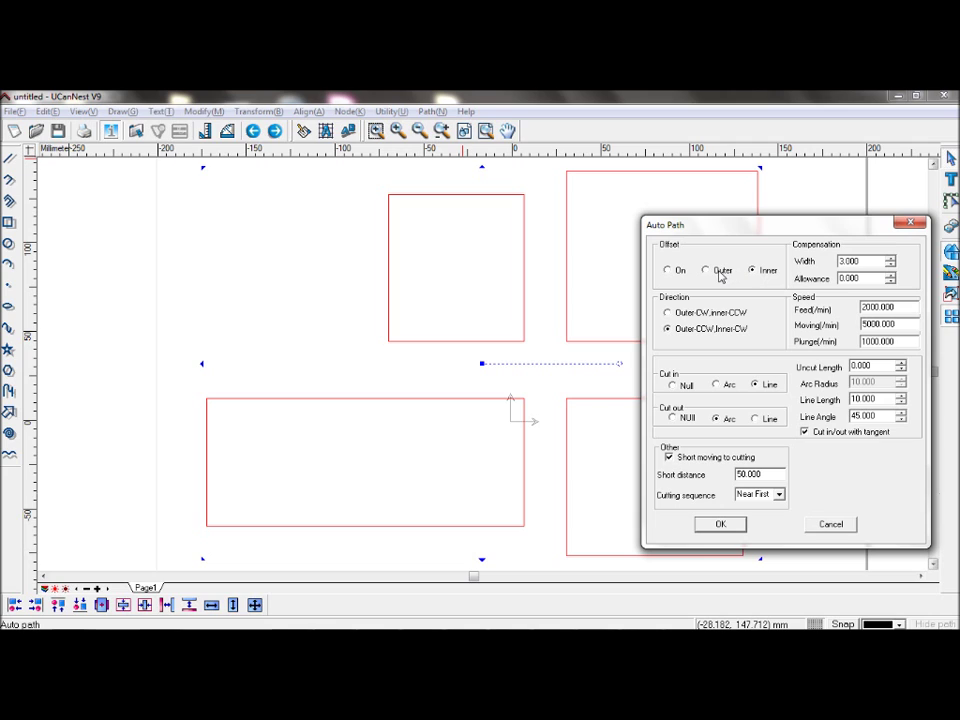
click(721, 277)
Set compensation width to 2.000 and cutting sequence to Near First.
double_click(877, 260)
text(2)
key(BackSpace)
text(3)
key(BackSpace)
text(3)
click(760, 495)
click(778, 495)
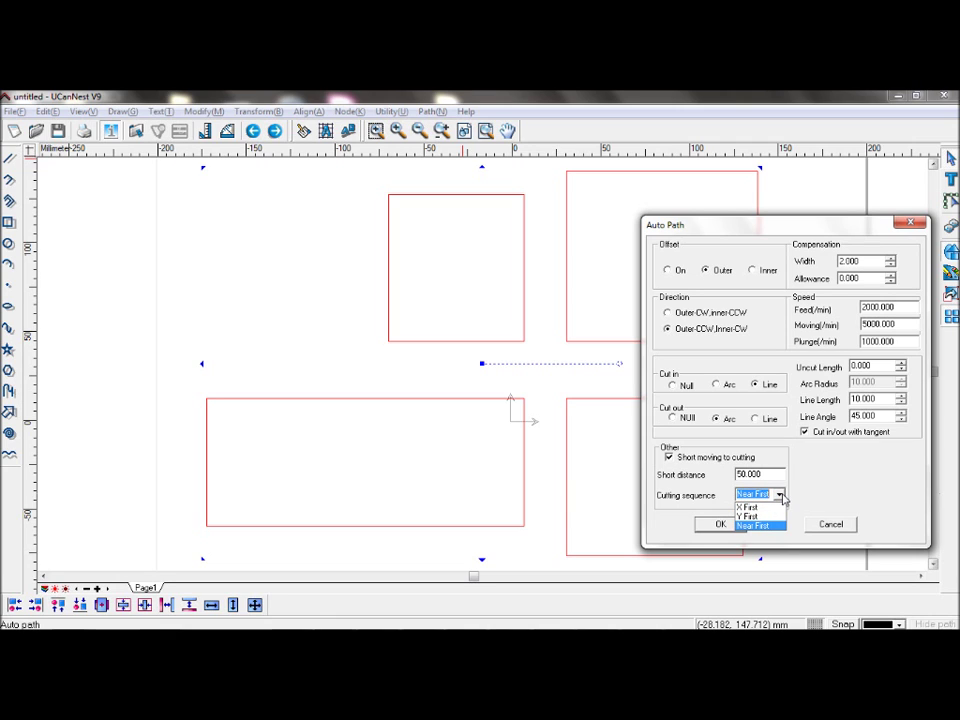
click(779, 496)
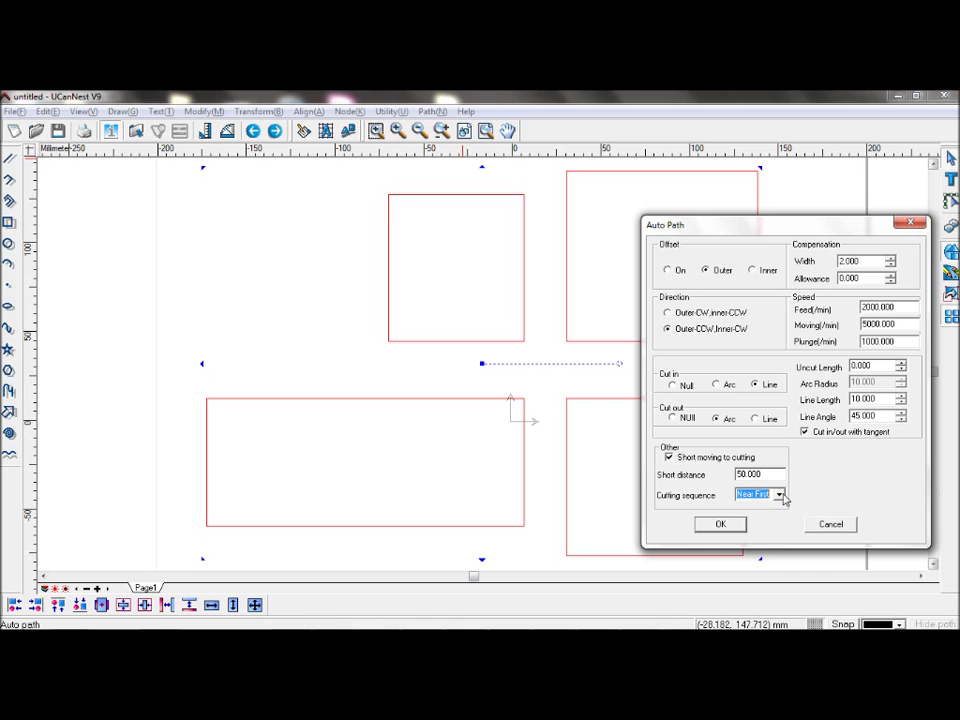
Generate the outer-offset cutting paths, then select all four rectangles and bring up the Path menu.
click(721, 525)
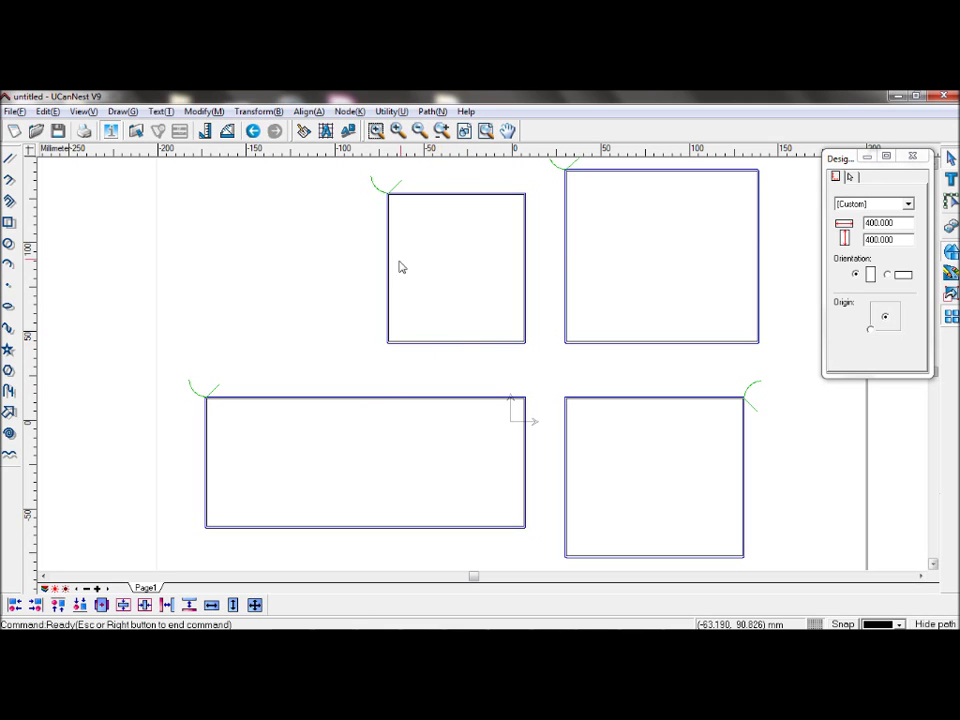
drag(165, 169, 664, 437)
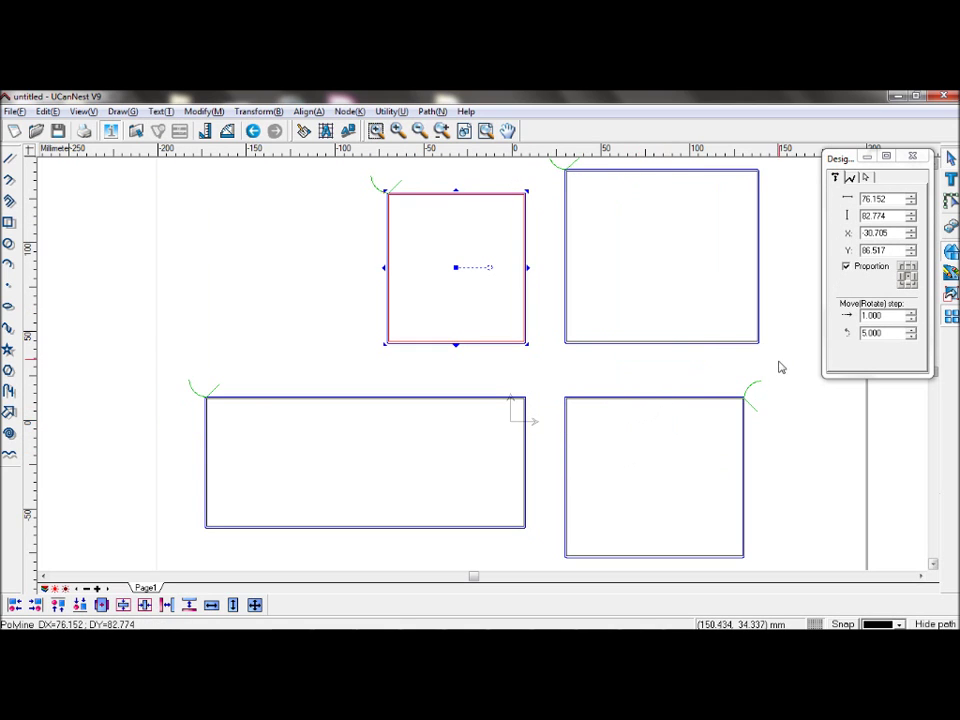
key(ctrl+a)
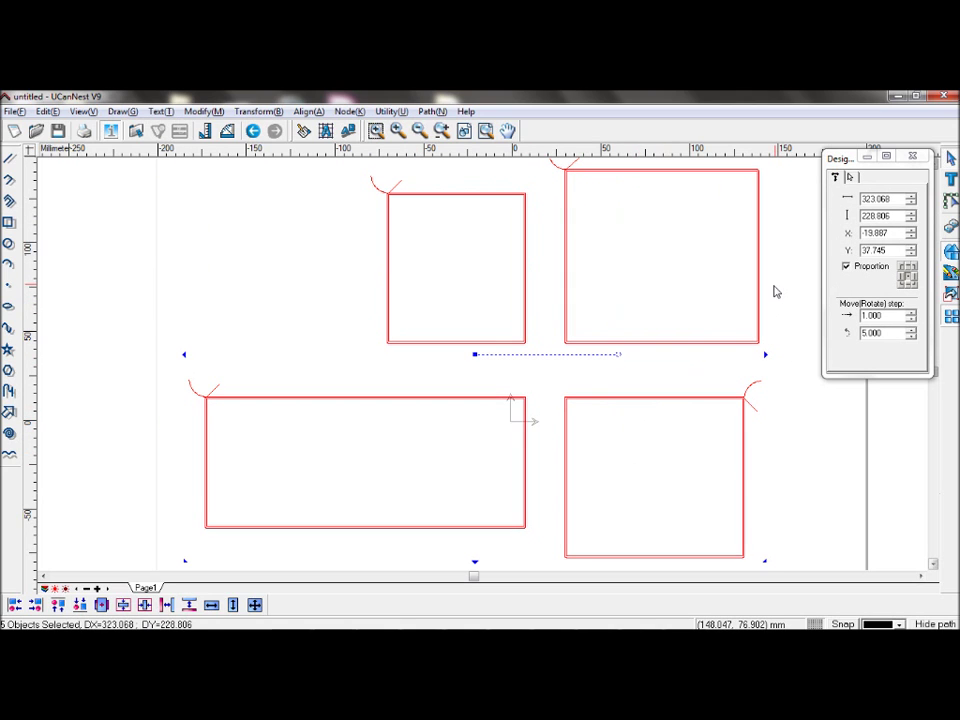
click(432, 111)
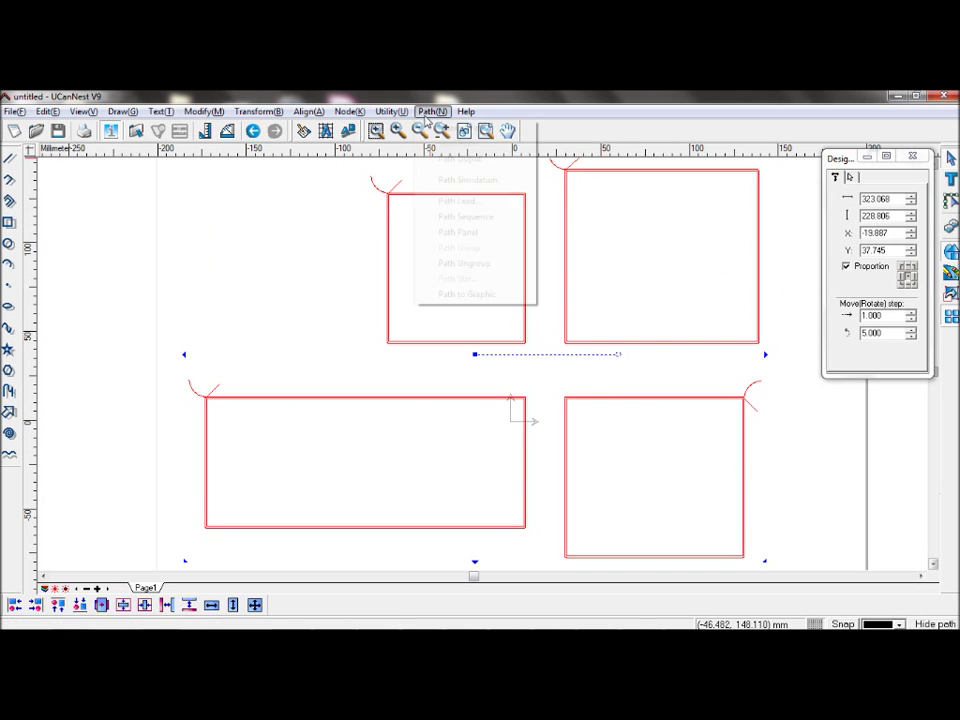
With Path Lead, drag each rectangle's lead to its corner nearest the layout centre.
click(435, 204)
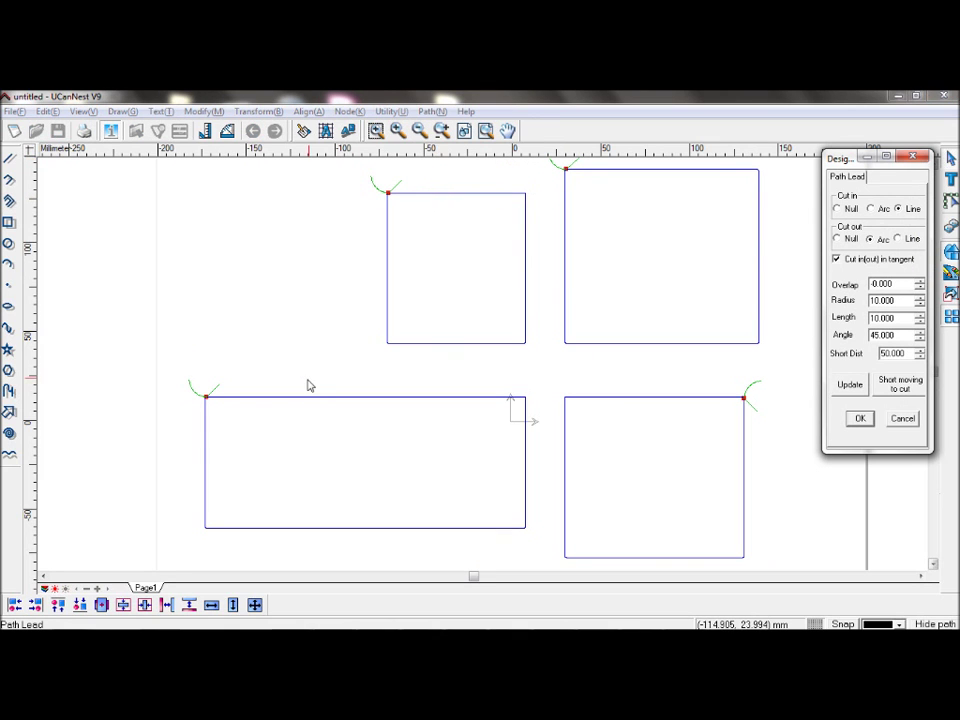
drag(207, 397, 557, 371)
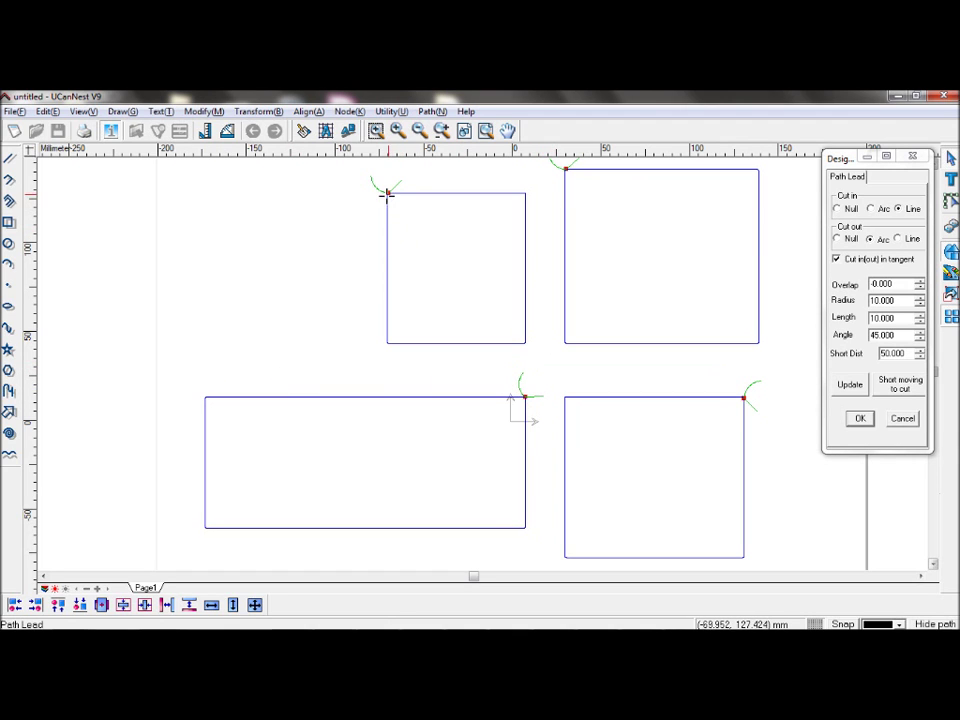
drag(392, 197, 558, 398)
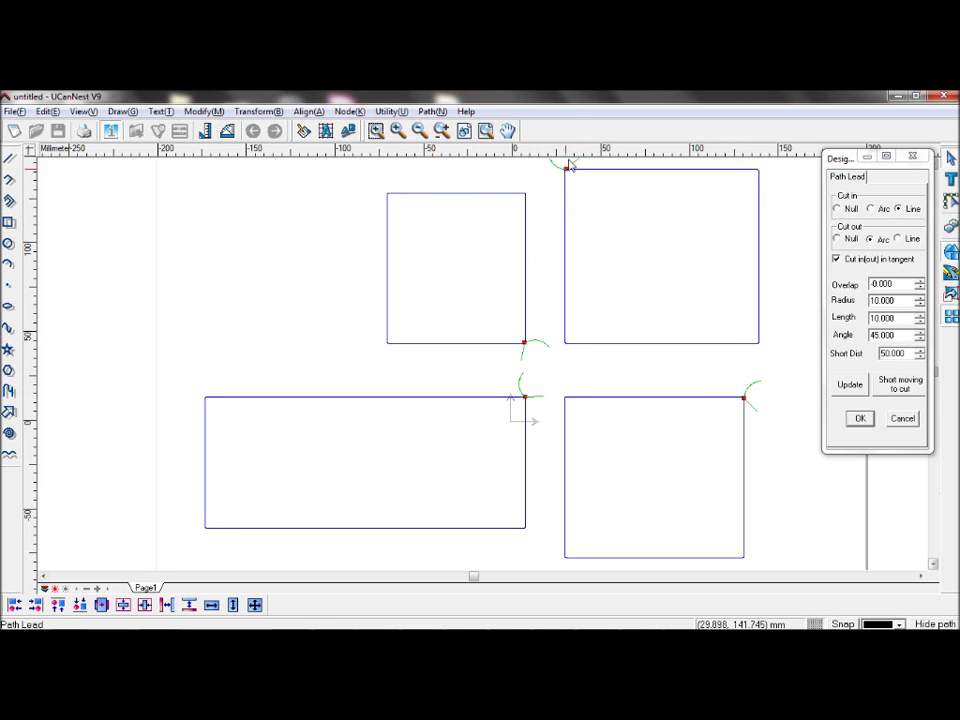
drag(566, 167, 540, 390)
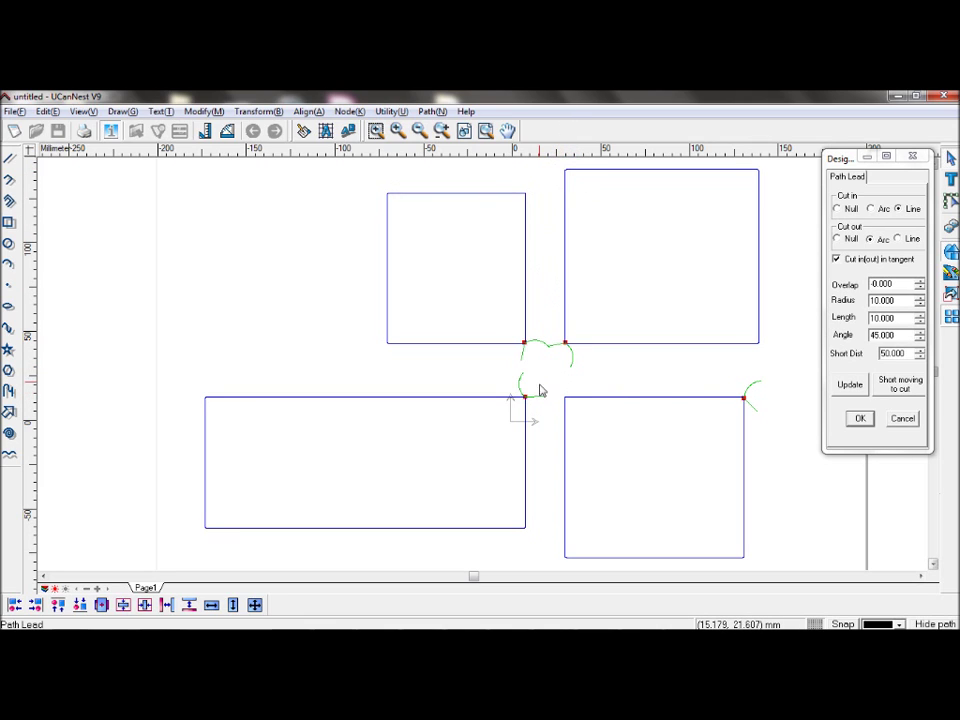
drag(746, 402, 562, 394)
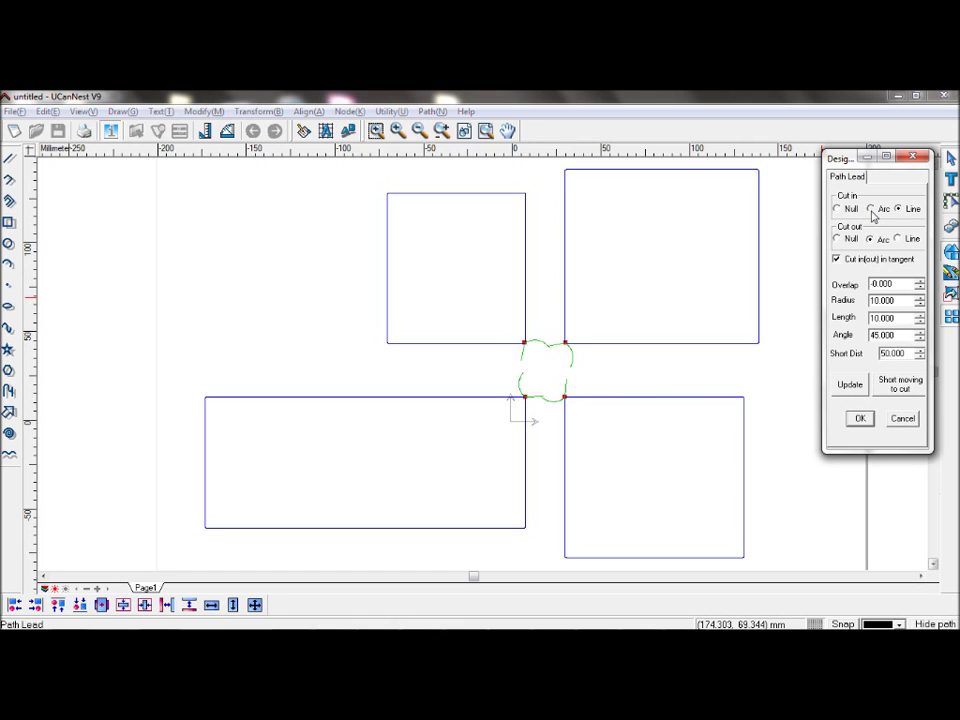
Use arc lead-ins and line lead-outs, update the leads, and apply Short moving to cut.
click(870, 210)
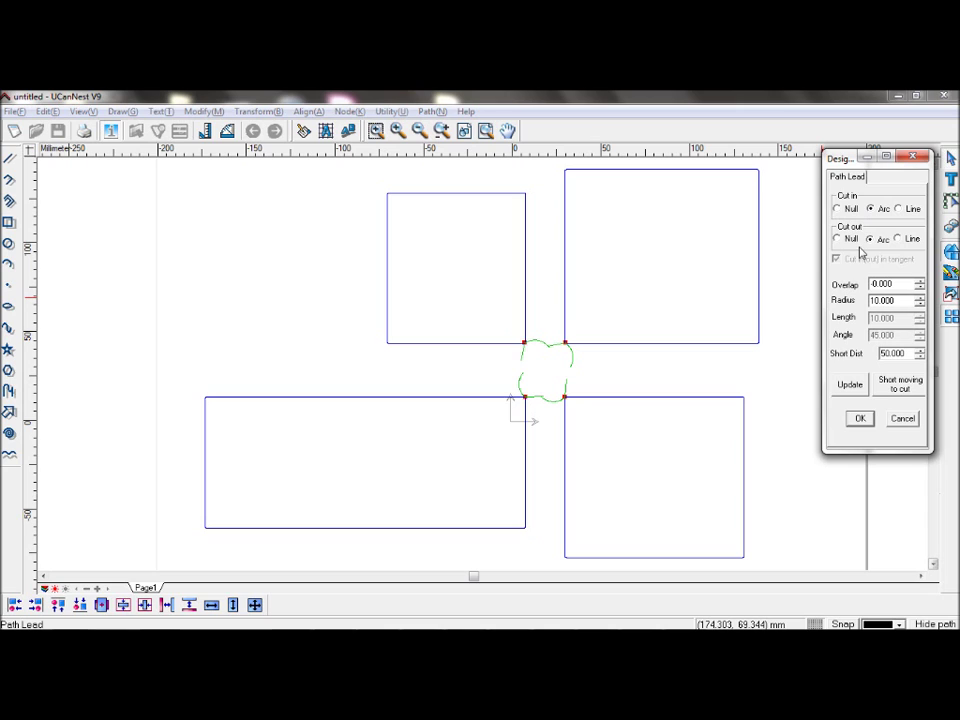
click(910, 243)
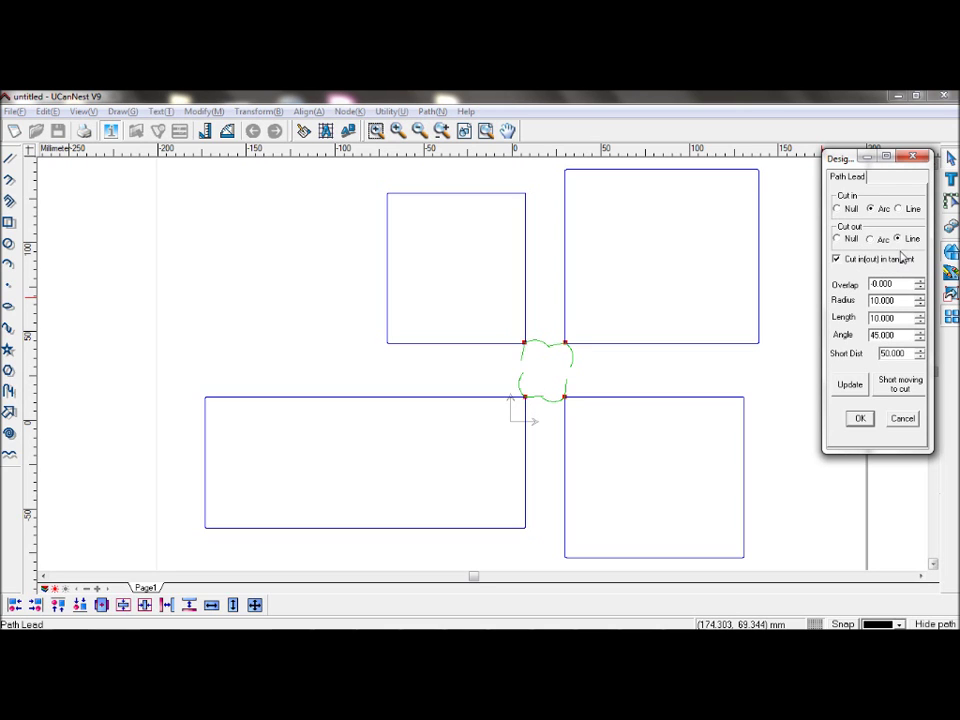
click(851, 386)
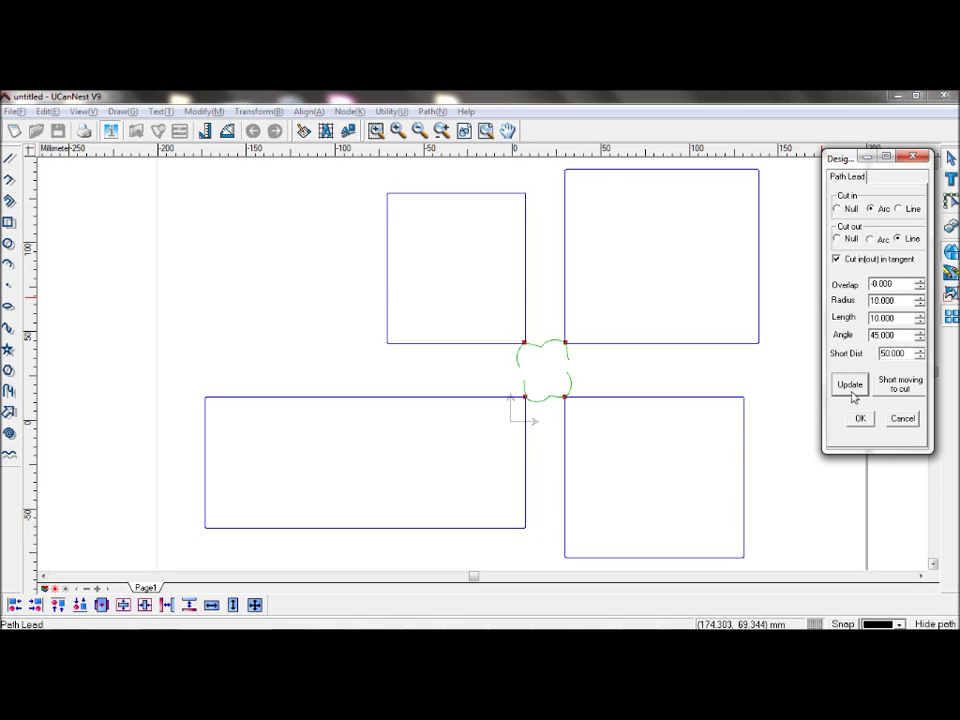
click(574, 394)
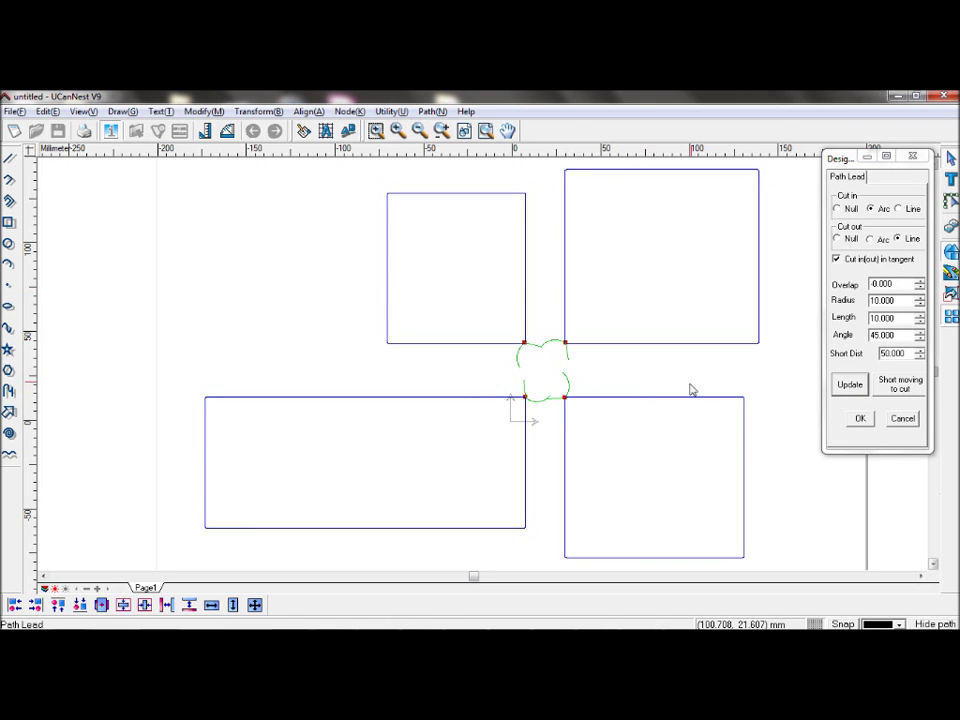
click(899, 388)
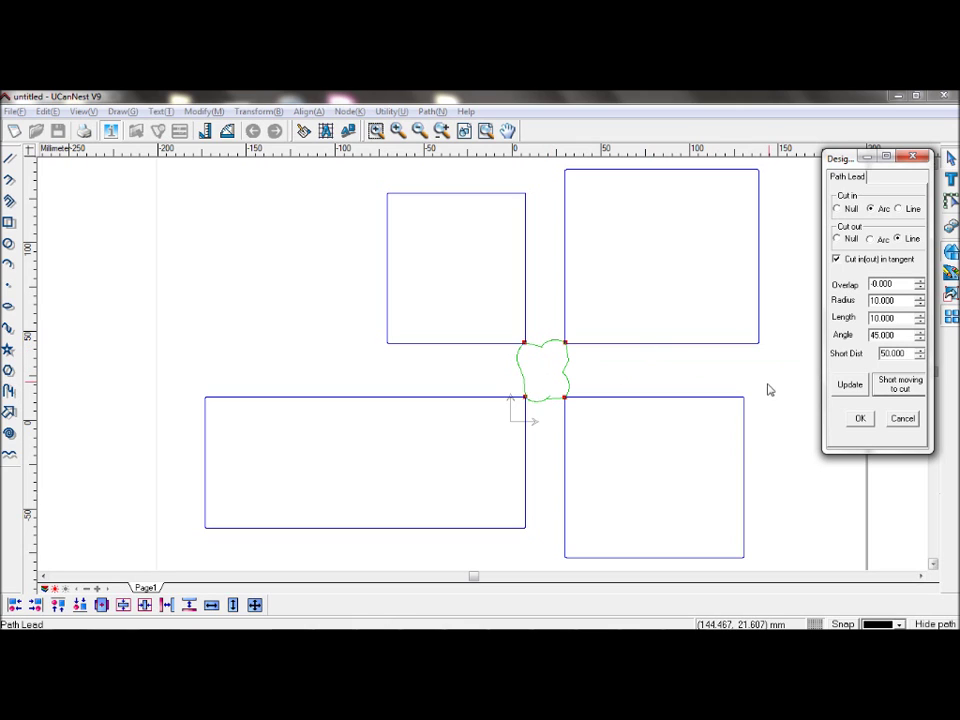
Confirm the lead settings, select all shapes, and start Path Sequence.
click(860, 420)
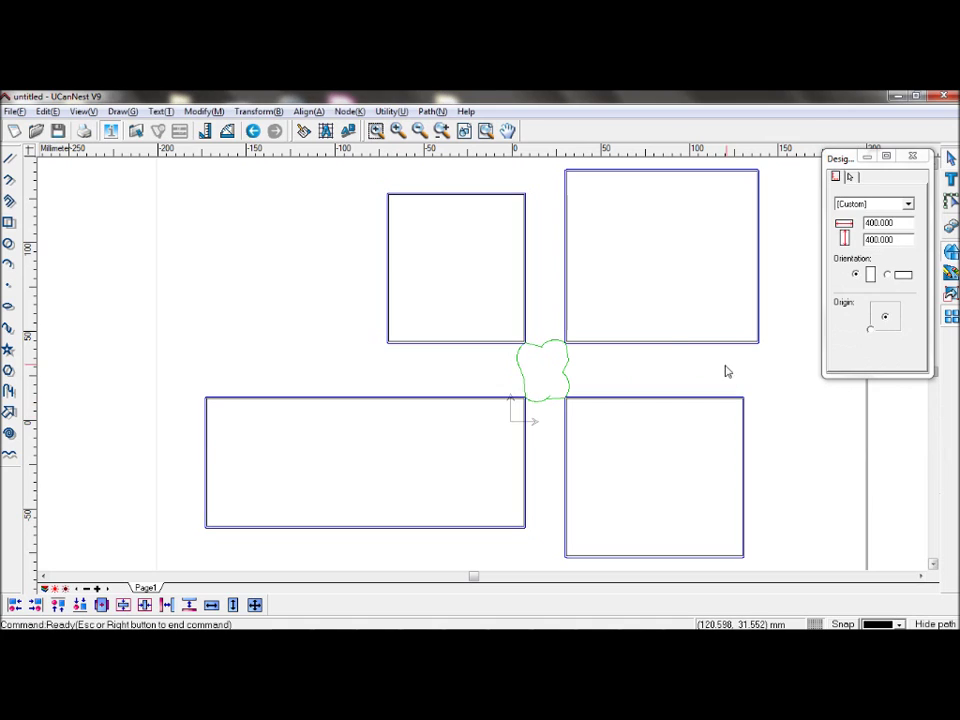
key(ctrl+a)
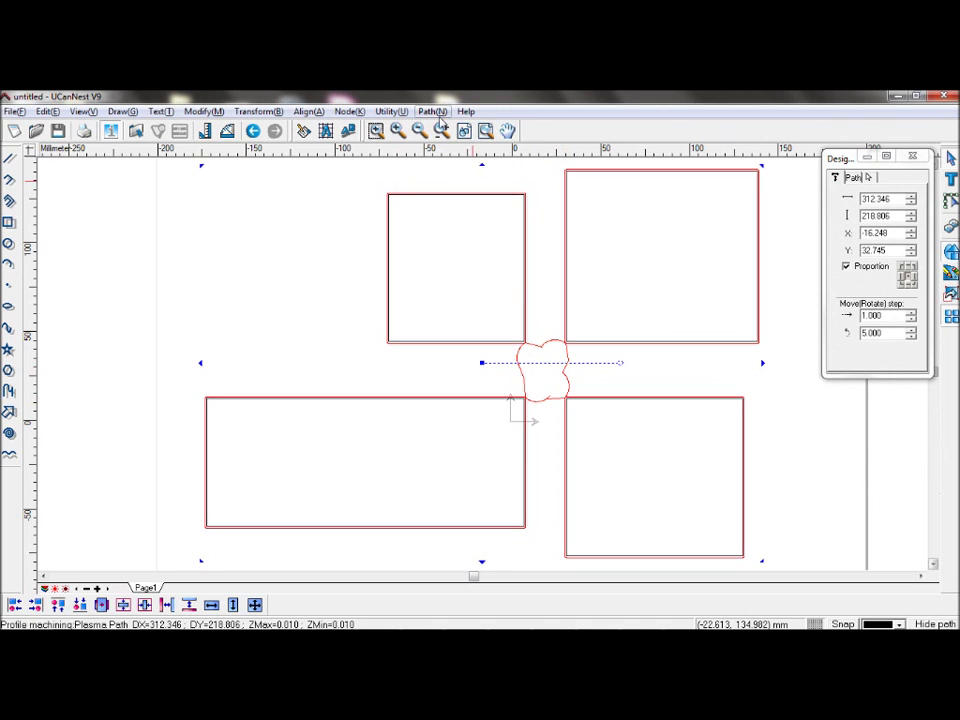
click(432, 111)
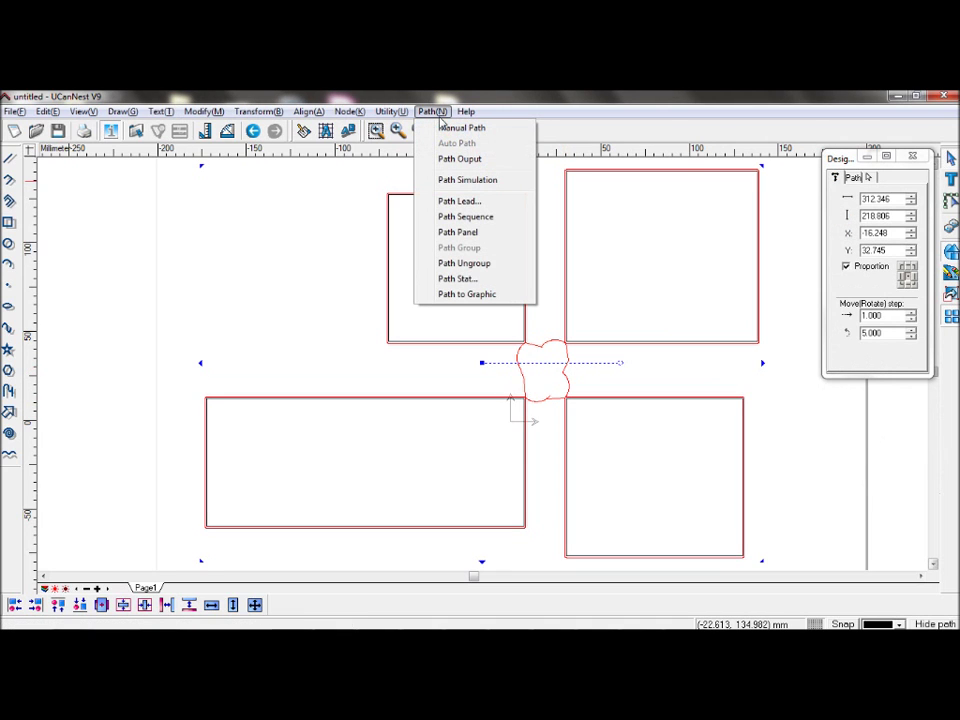
click(463, 218)
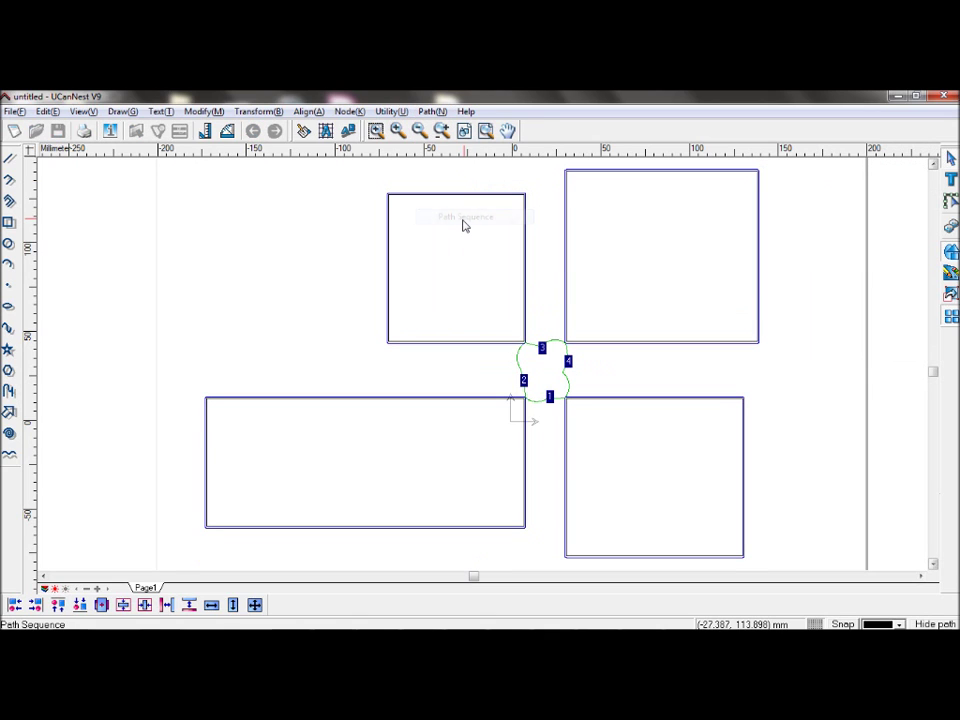
Renumber the cutting order left, top, right lead pieces, then save the new sequence.
click(524, 382)
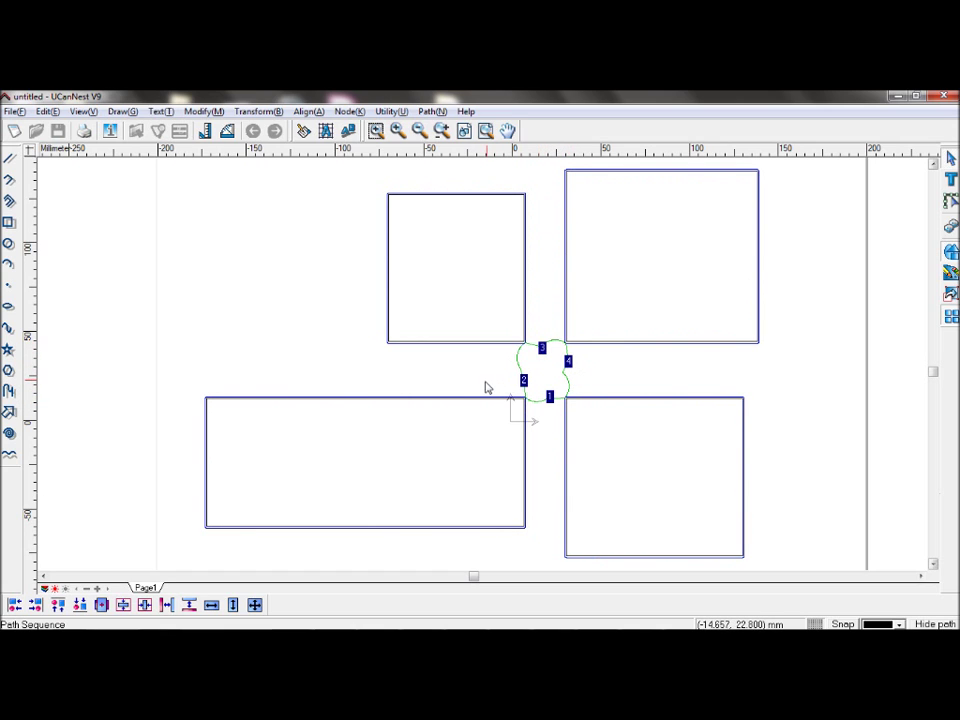
click(523, 381)
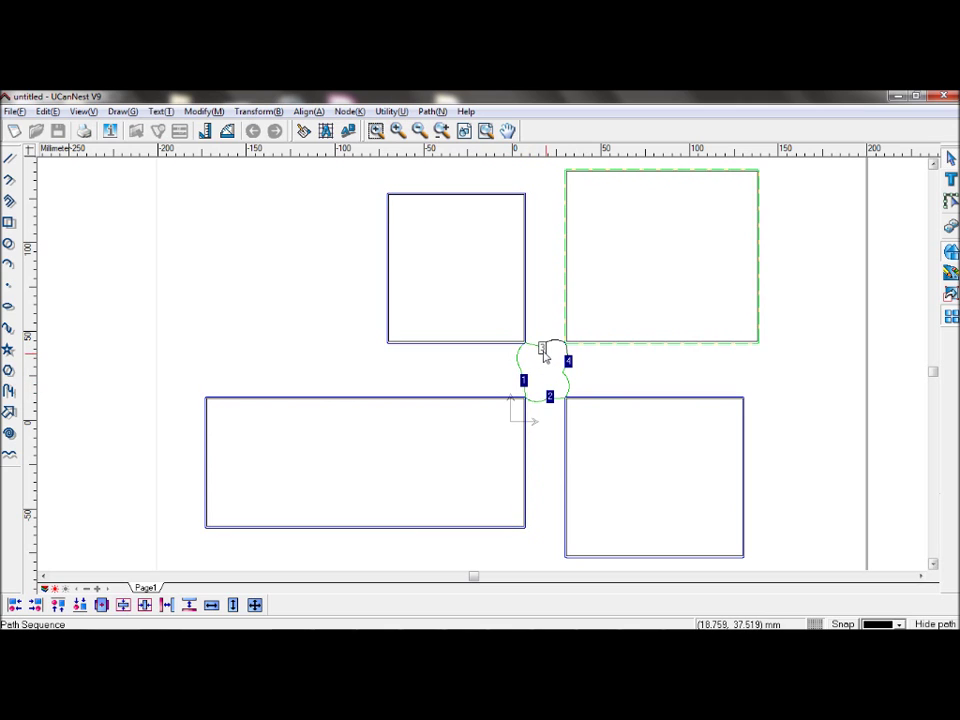
click(541, 349)
click(568, 360)
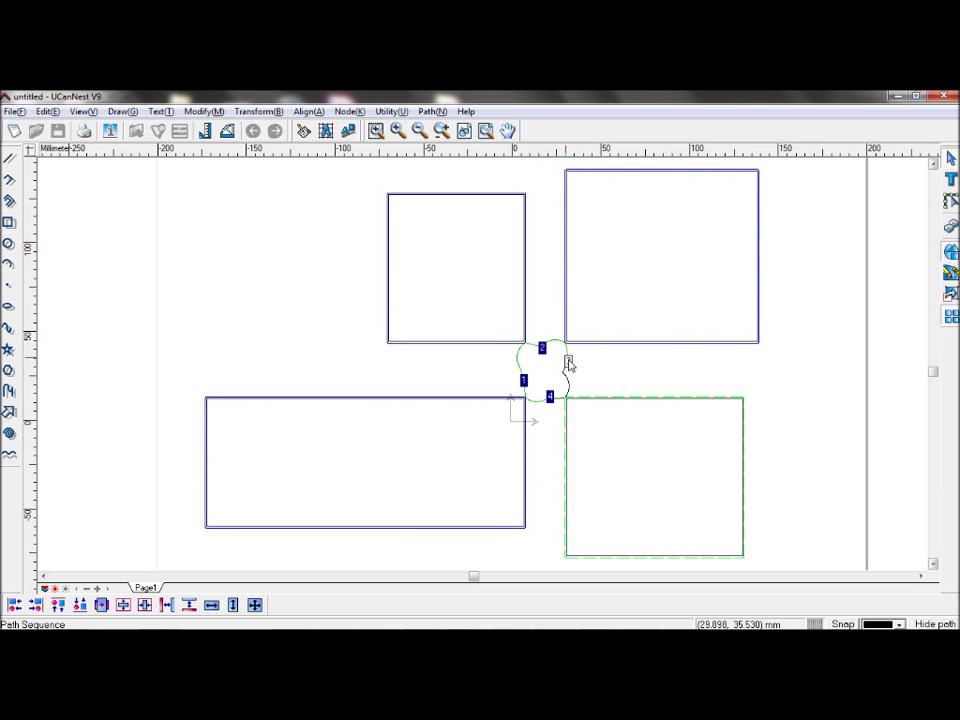
right_click(461, 386)
click(467, 399)
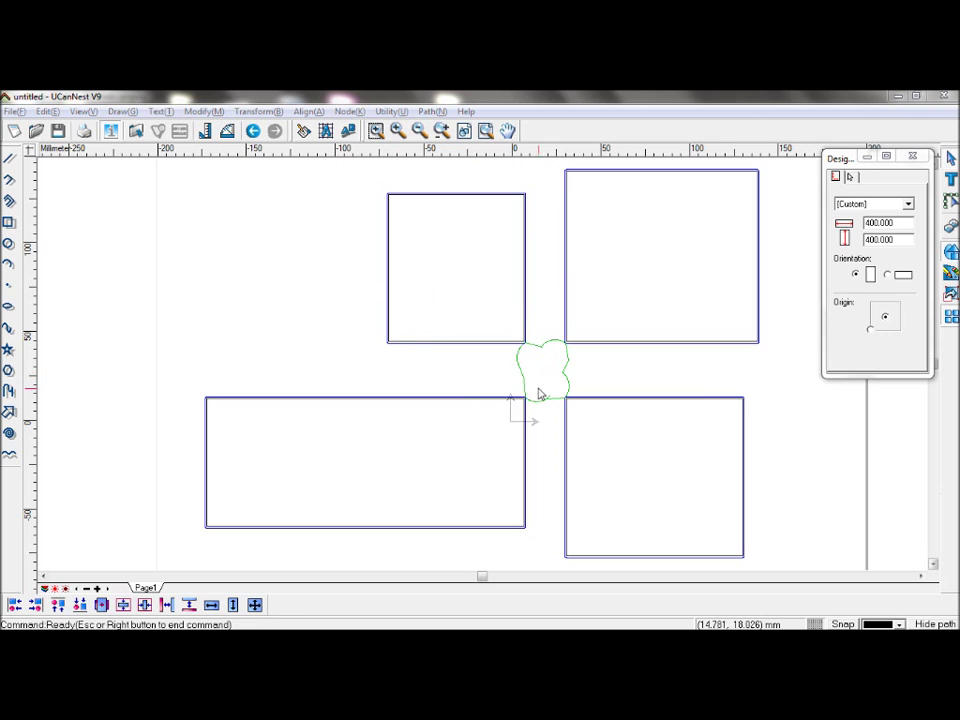
Select the whole green plasma cutting path and launch Path Simulation.
click(523, 228)
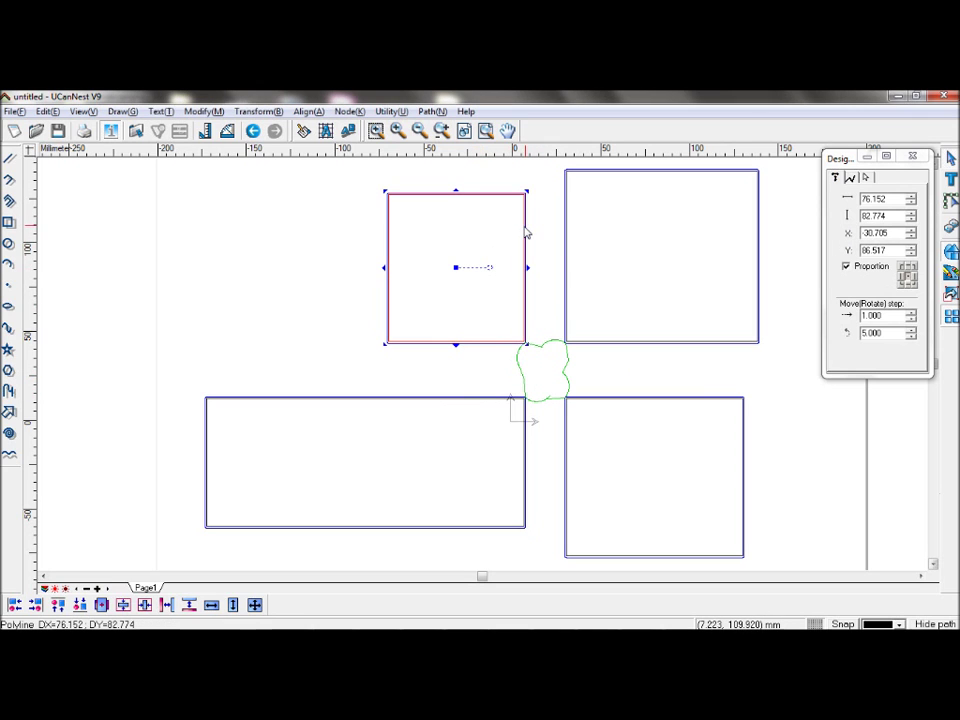
click(566, 386)
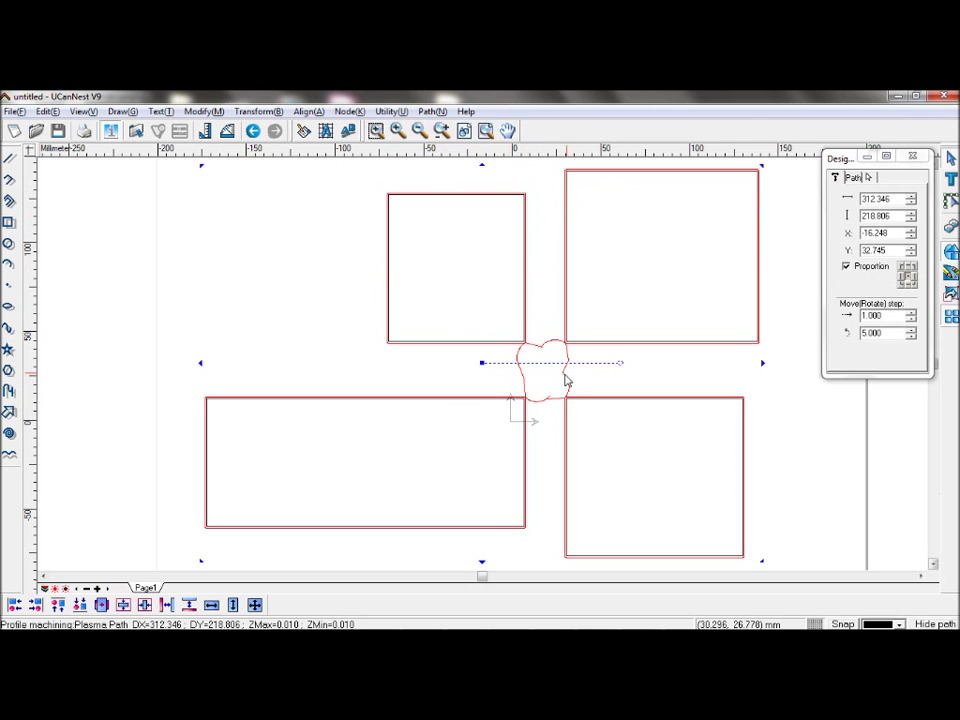
click(434, 112)
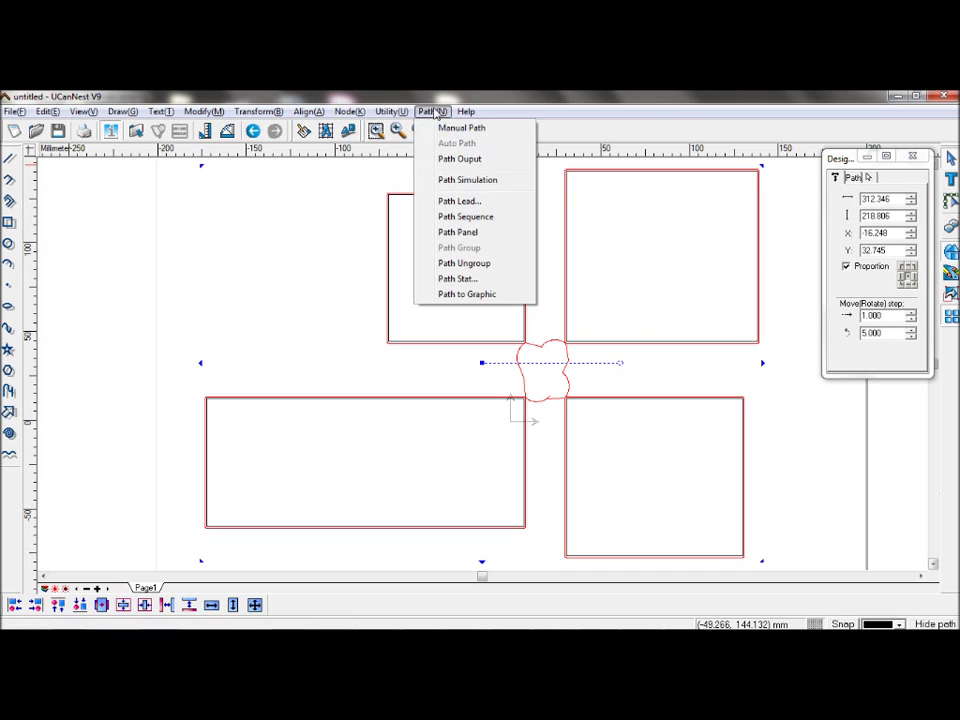
click(439, 182)
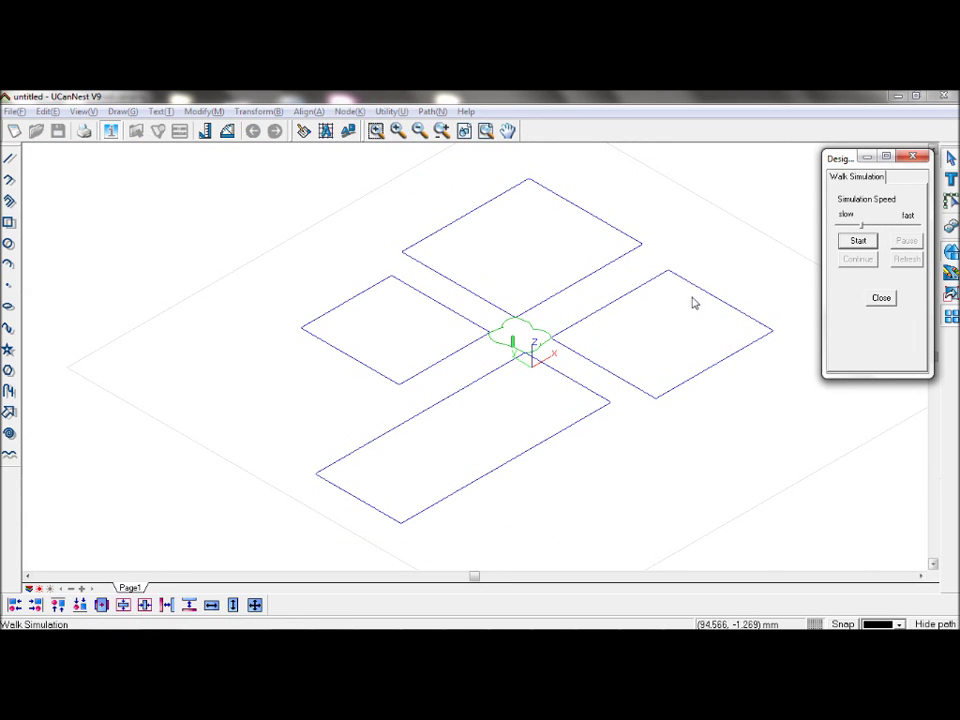
Play the cutting simulation, zoom in on the central clover leads, then close the simulation.
click(855, 242)
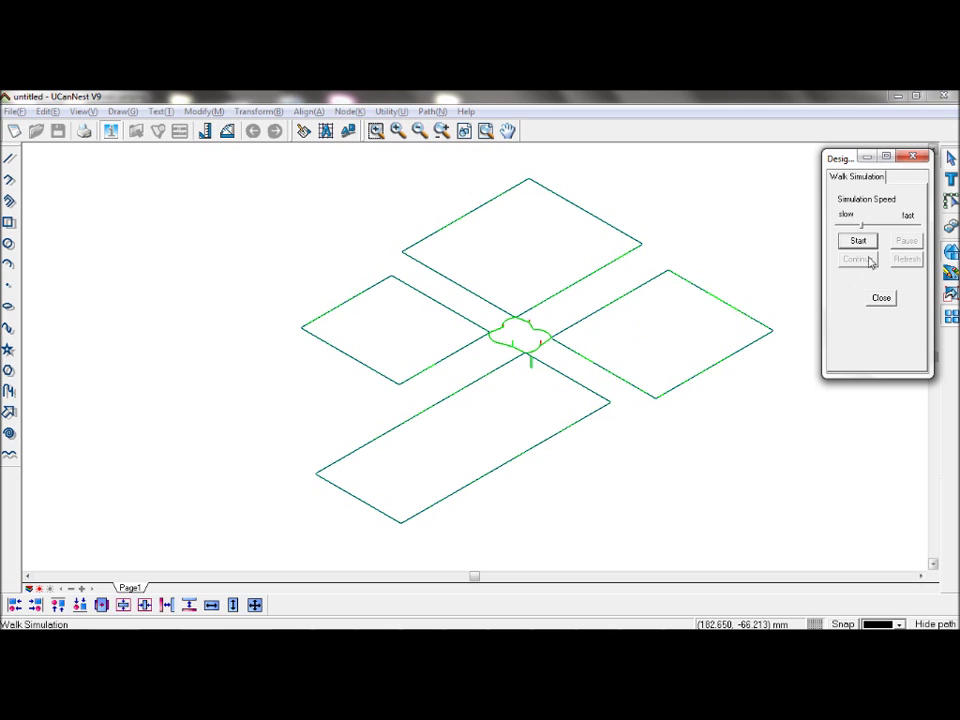
click(378, 134)
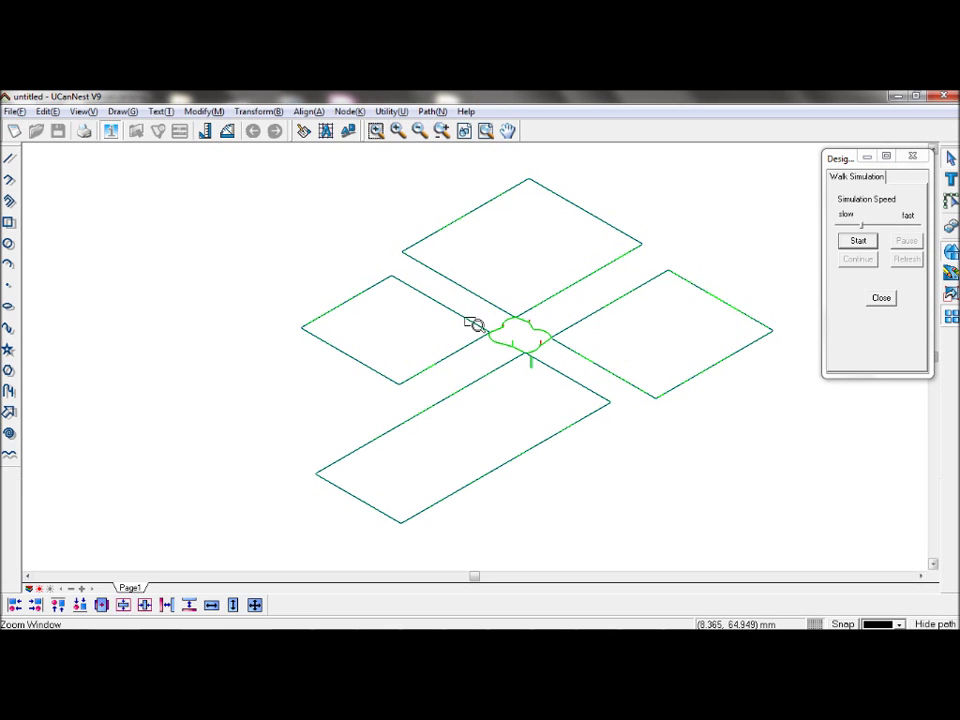
drag(476, 326, 586, 381)
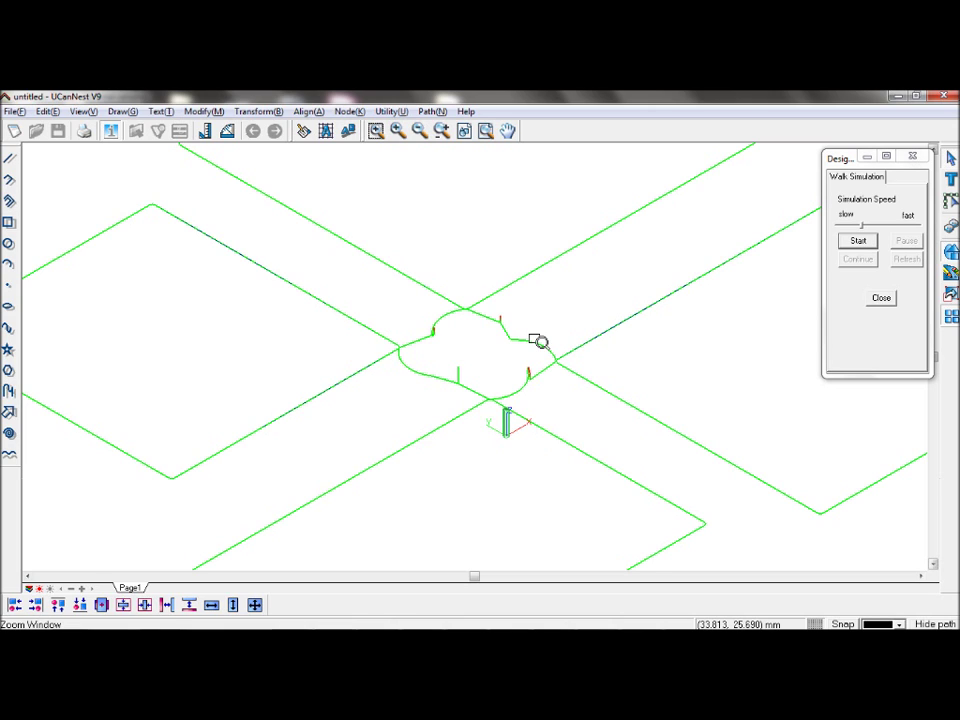
key(Escape)
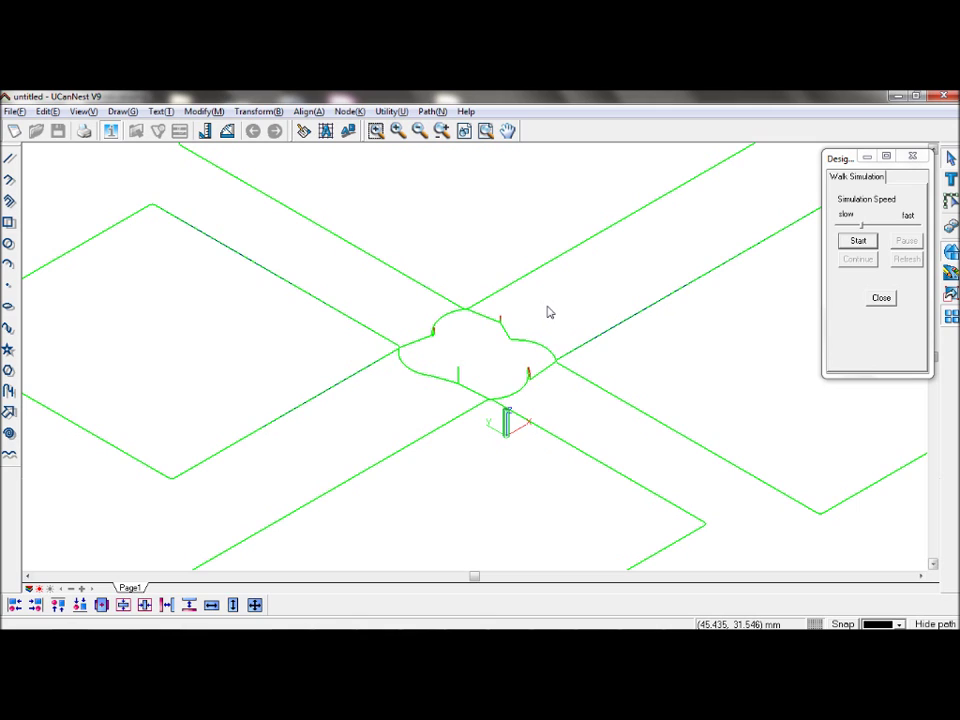
click(881, 298)
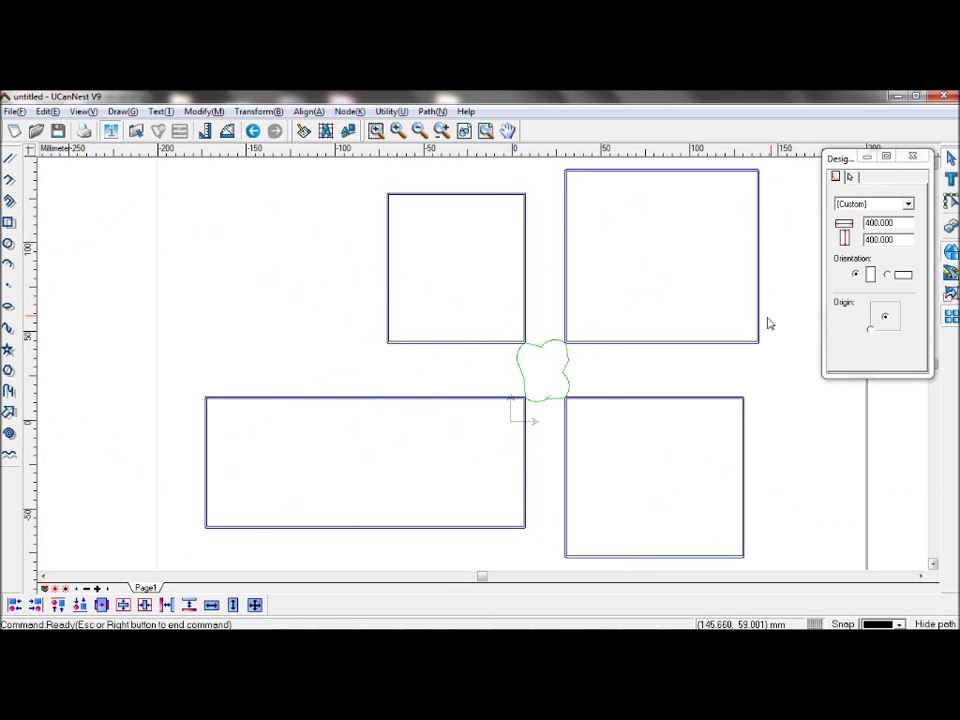